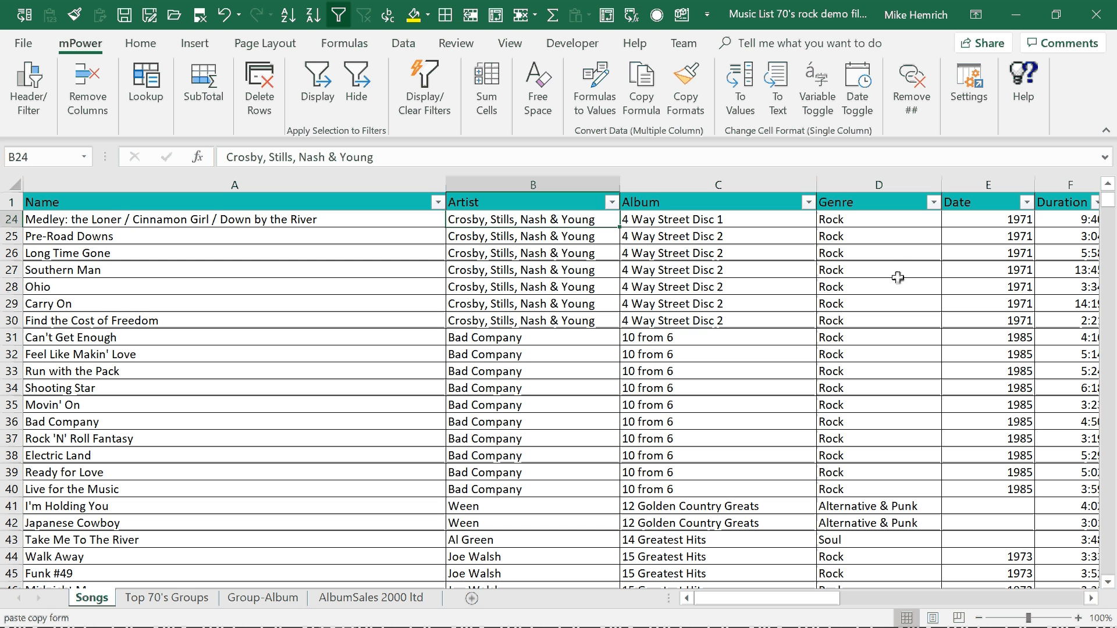
# Filter the Songs sheet to display only songs whose Genre is Rock, using the mPower selection filter
pyautogui.click(869, 270)
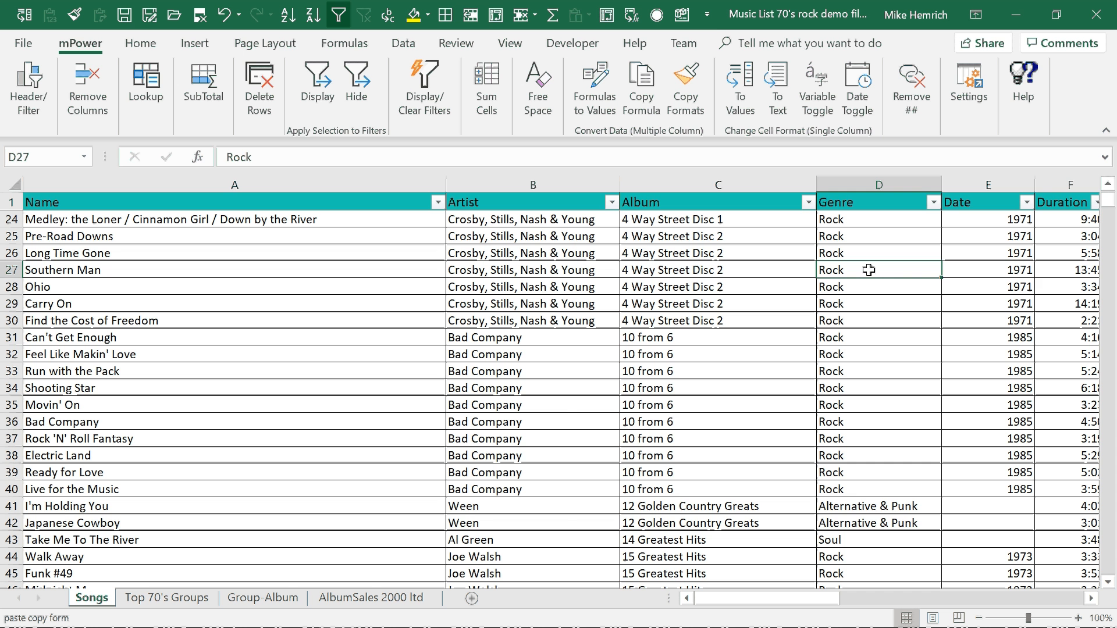
pyautogui.click(310, 82)
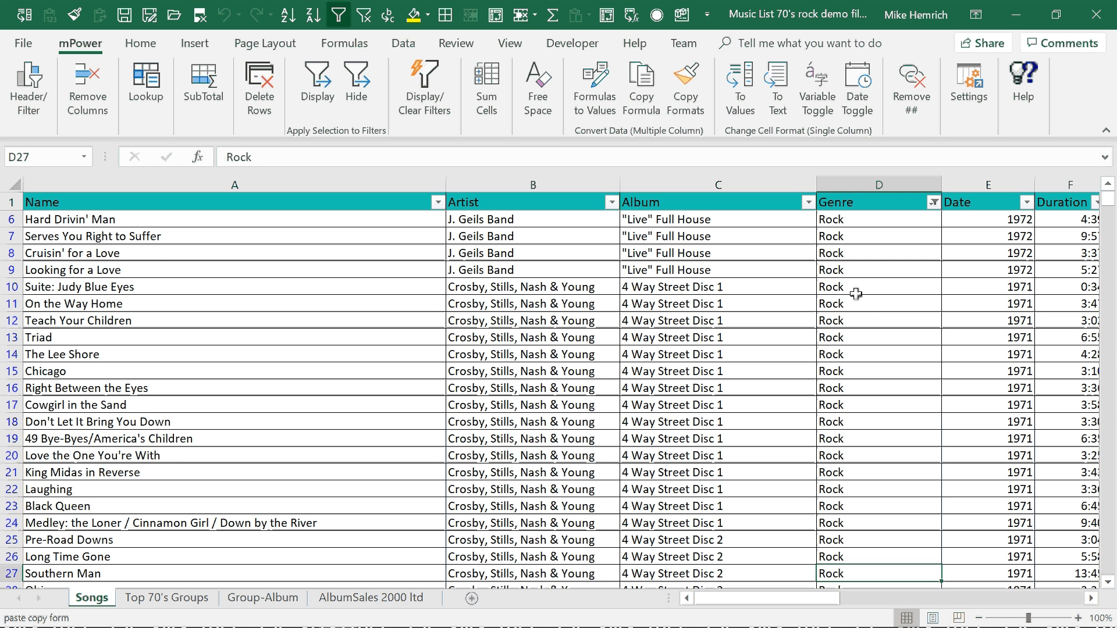
pyautogui.click(882, 223)
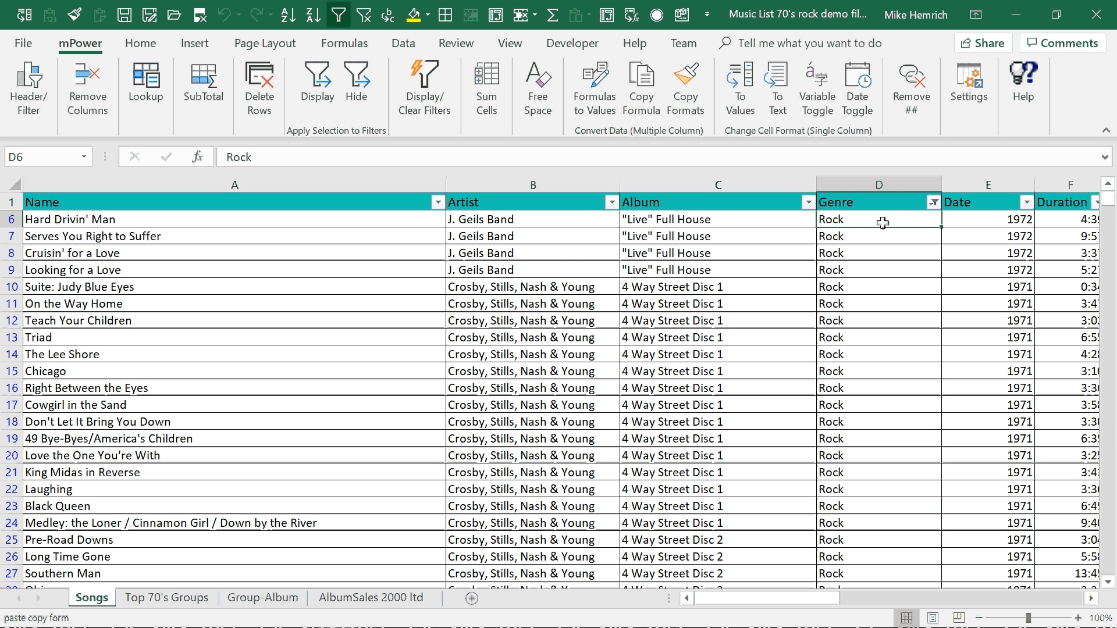
# Hide the songs dated 1972 and 1985 by applying the selected Date values as an exclusion filter
pyautogui.click(1004, 255)
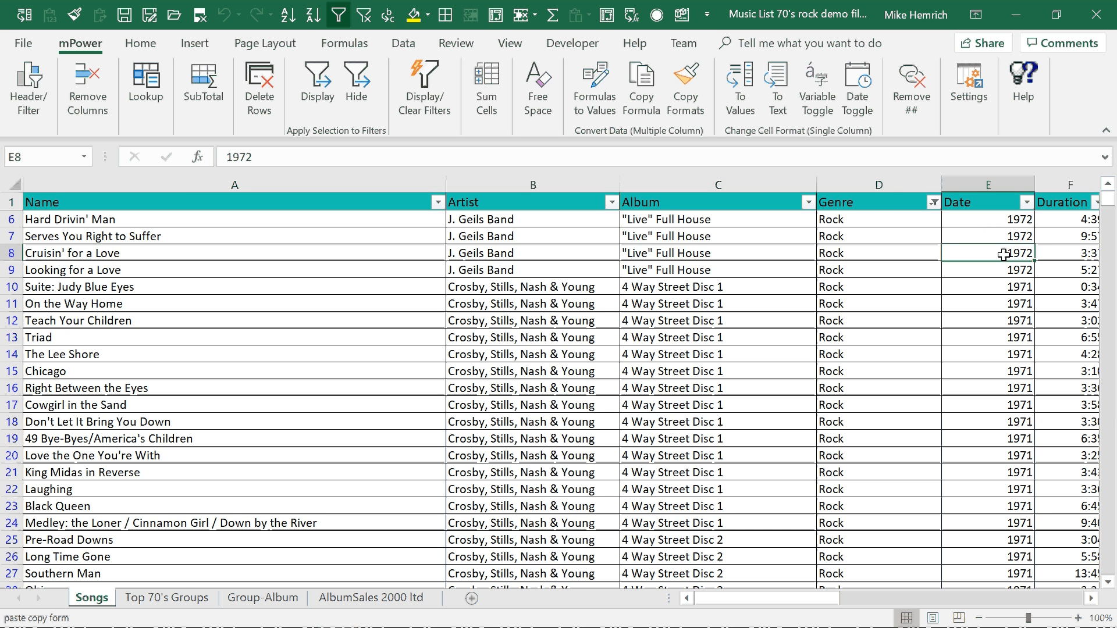
pyautogui.click(1112, 402)
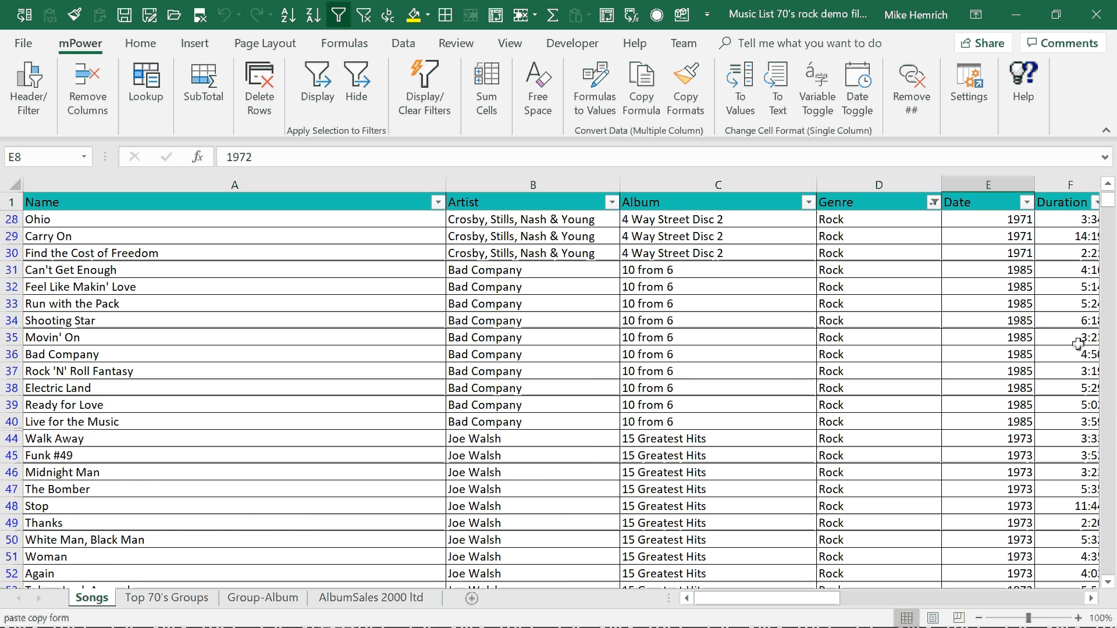
pyautogui.keyDown('ctrl'); pyautogui.click(994, 271); pyautogui.keyUp('ctrl')
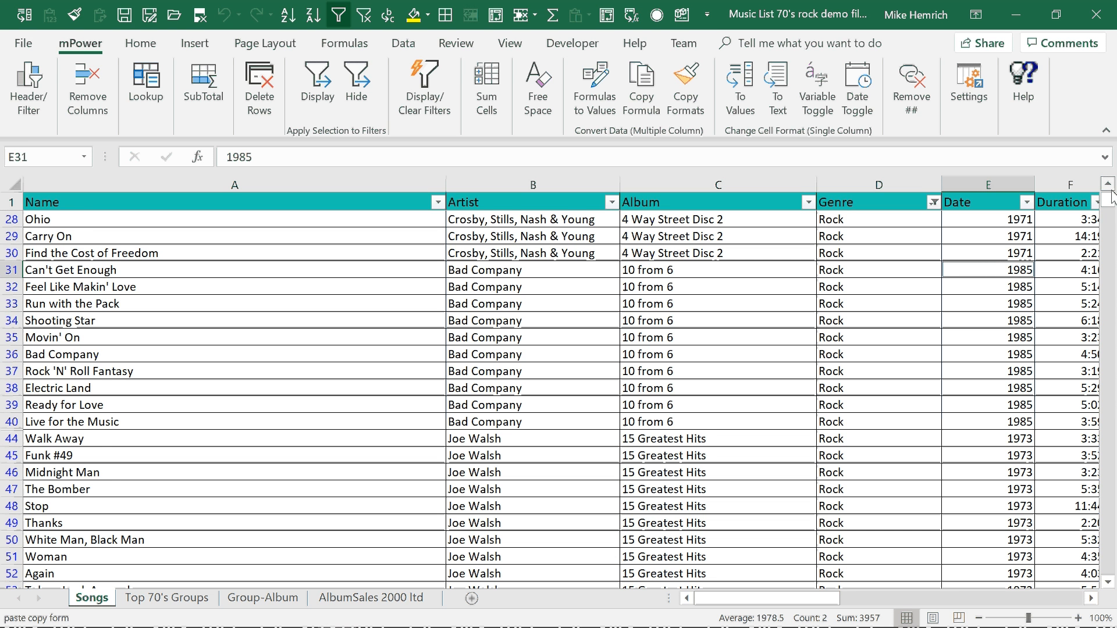
pyautogui.scroll(4, 1110, 197)
pyautogui.scroll(5, 1110, 197)
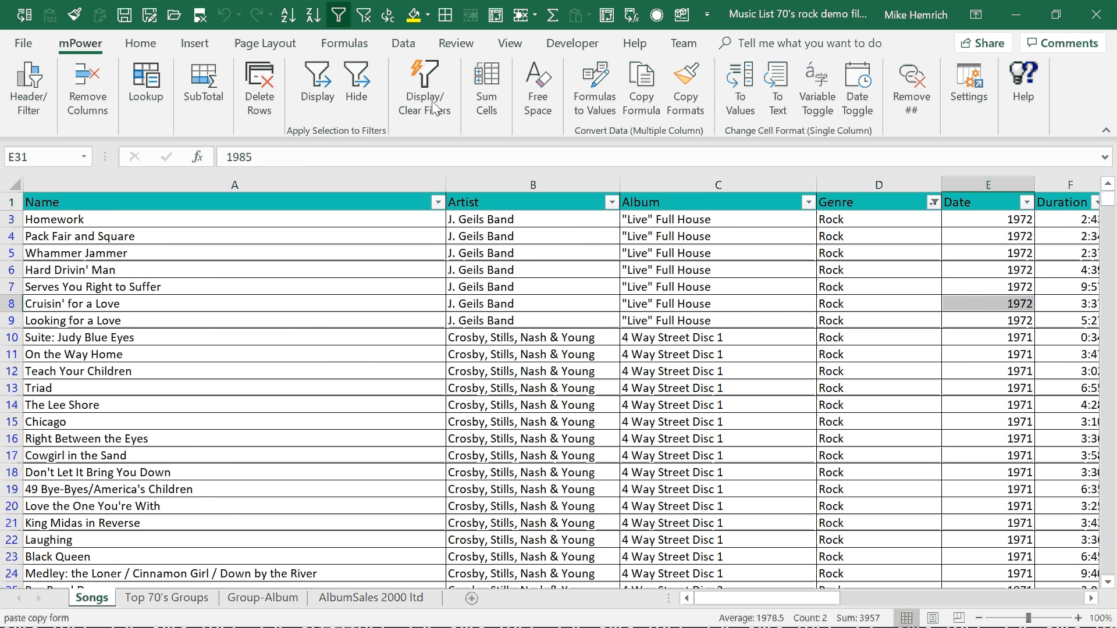
pyautogui.click(356, 88)
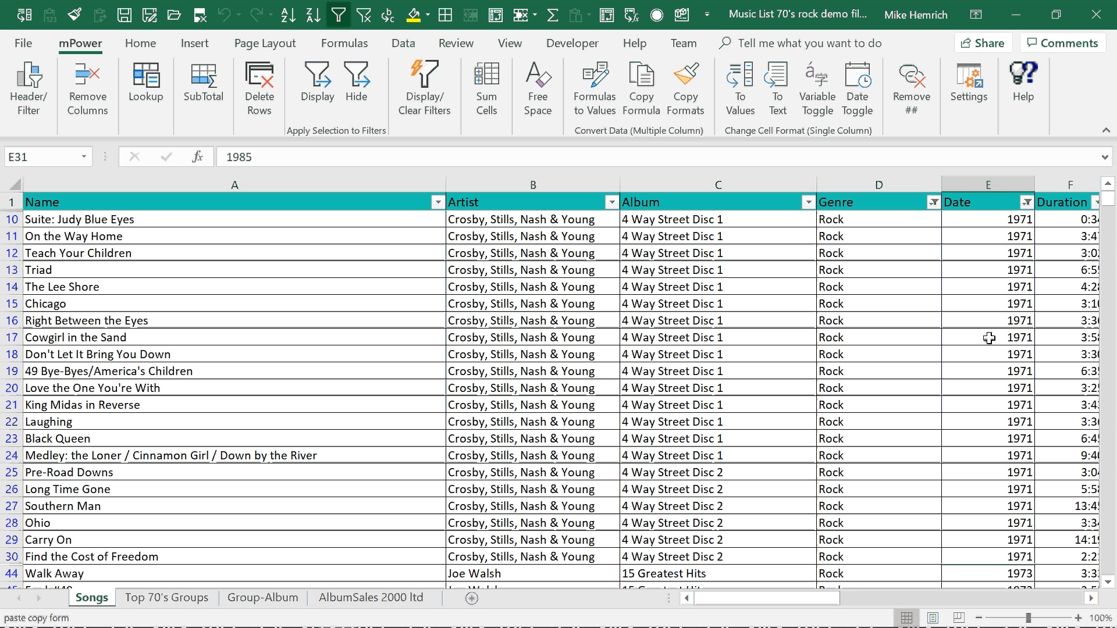
# On the Top 70's Groups sheet, display only Led Zeppelin, Pink Floyd, Marvin Gaye, Black Sabbath, Paul McCartney/Wings and John Lennon
pyautogui.click(149, 602)
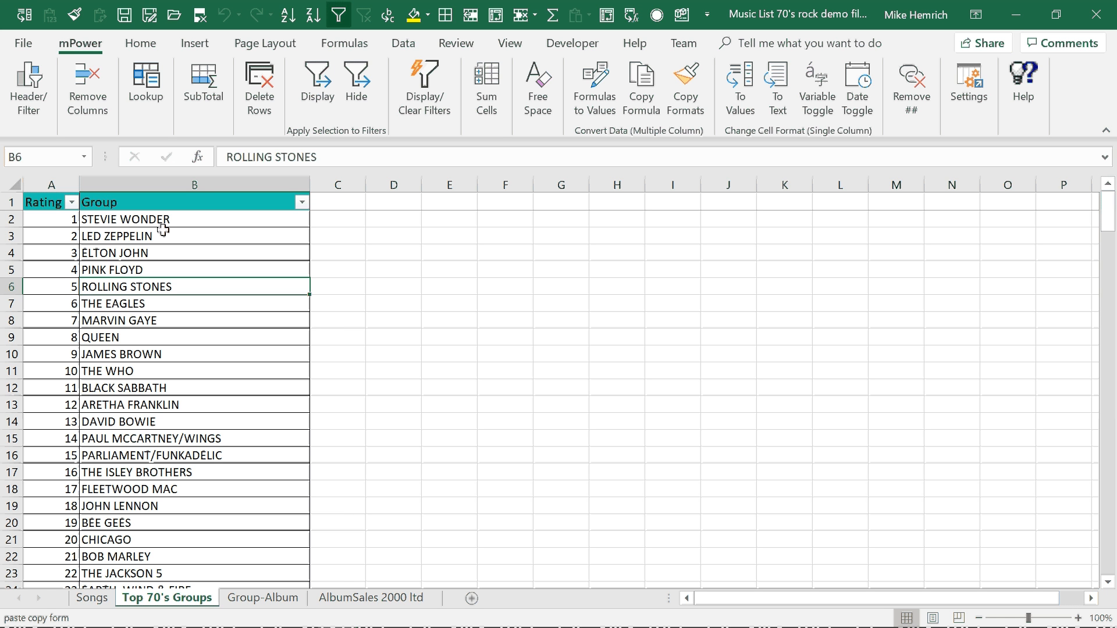
pyautogui.moveTo(163, 230); pyautogui.dragTo(149, 318)
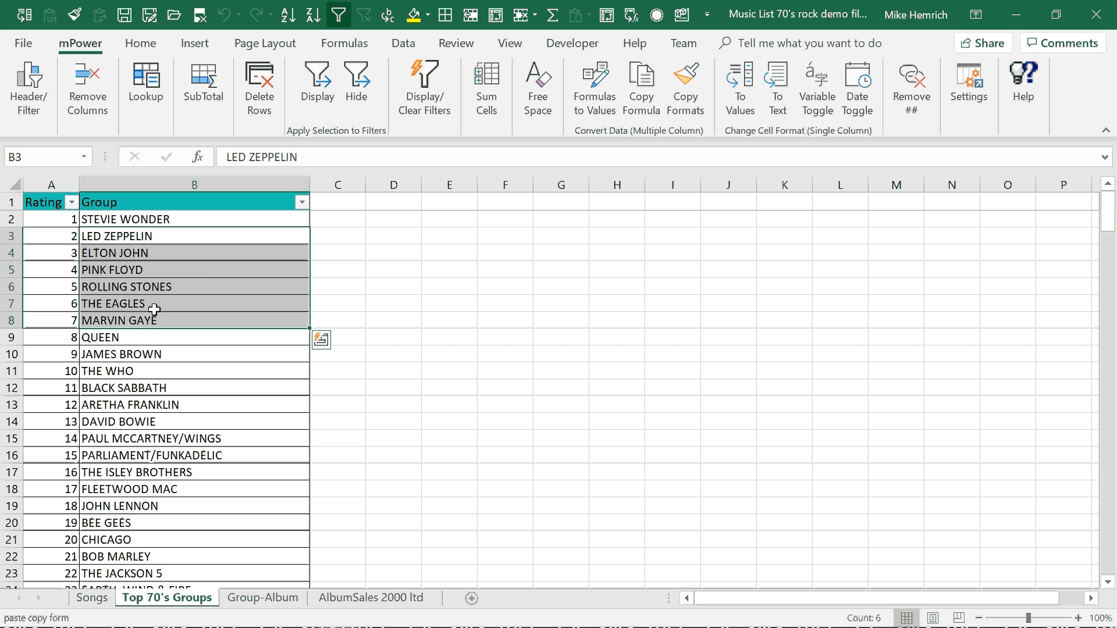
pyautogui.click(200, 240)
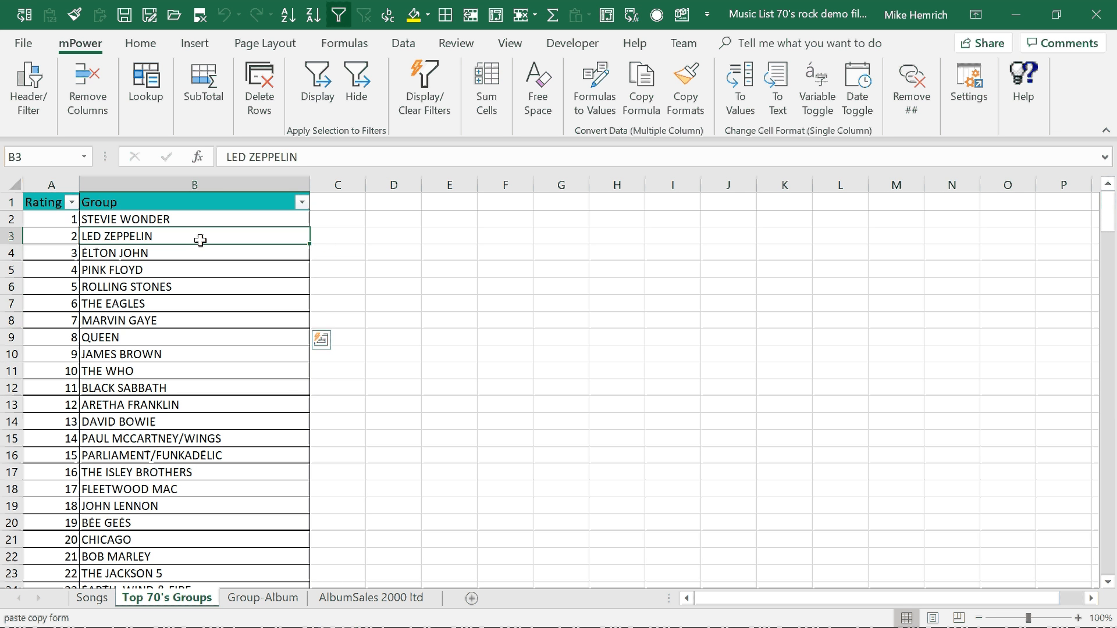
pyautogui.keyDown('ctrl'); pyautogui.click(182, 319); pyautogui.keyUp('ctrl')
pyautogui.keyDown('ctrl'); pyautogui.click(157, 438); pyautogui.keyUp('ctrl')
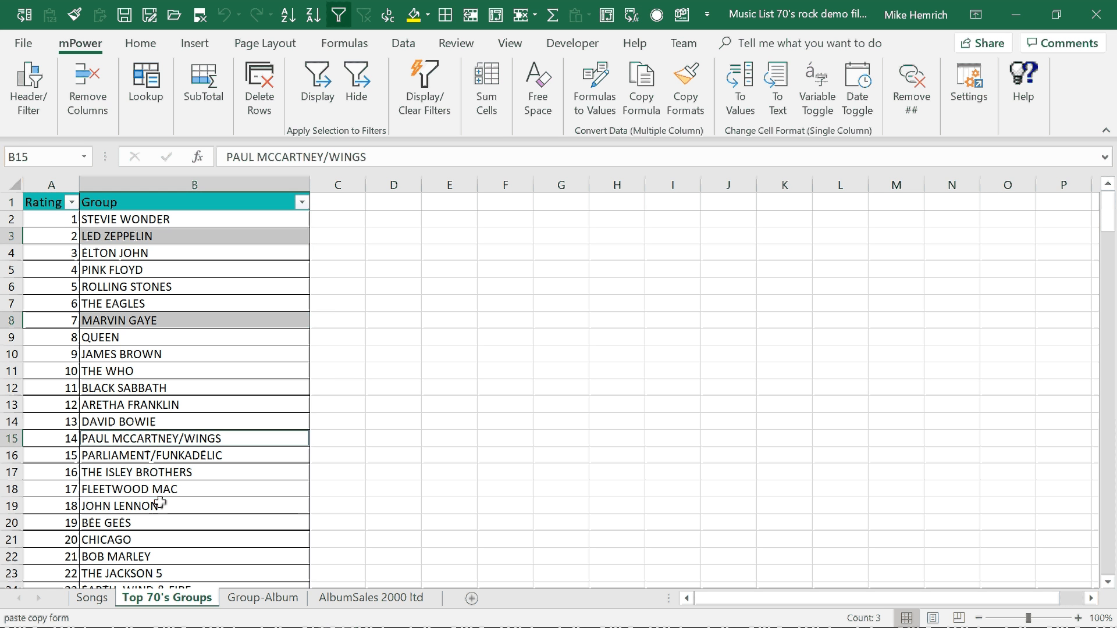
pyautogui.keyDown('ctrl'); pyautogui.click(160, 504); pyautogui.keyUp('ctrl')
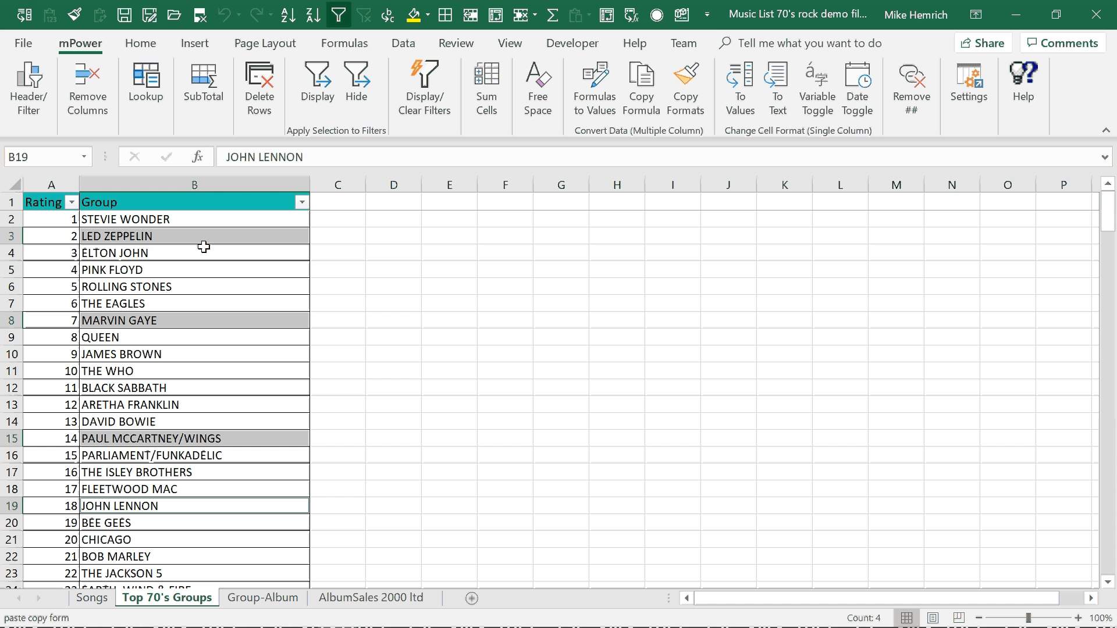
pyautogui.keyDown('ctrl'); pyautogui.click(182, 270); pyautogui.keyUp('ctrl')
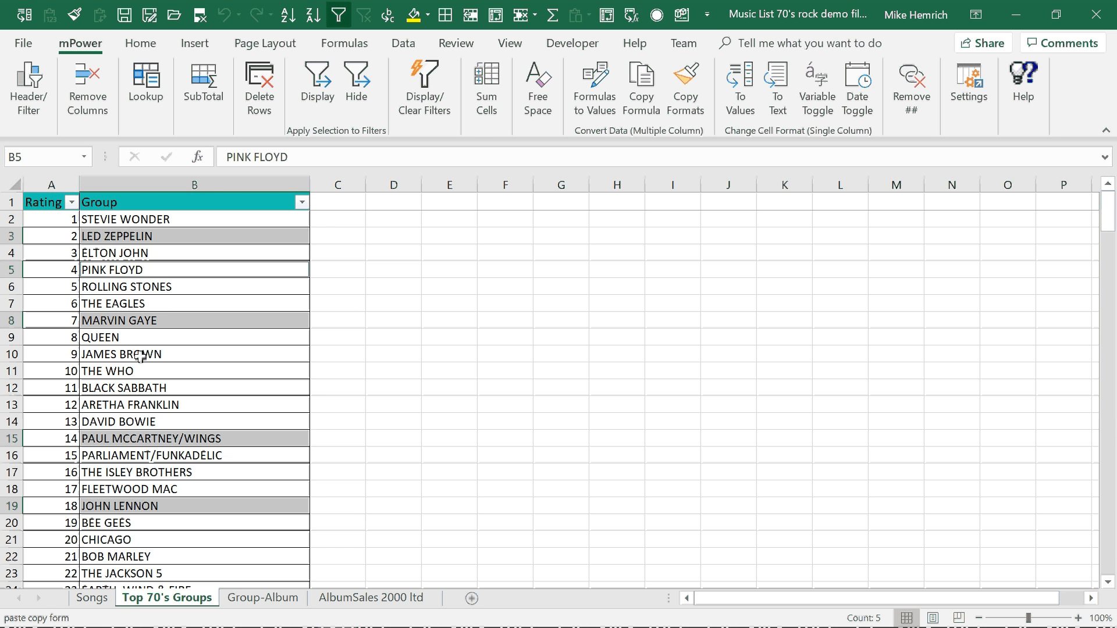
pyautogui.keyDown('ctrl'); pyautogui.click(140, 386); pyautogui.keyUp('ctrl')
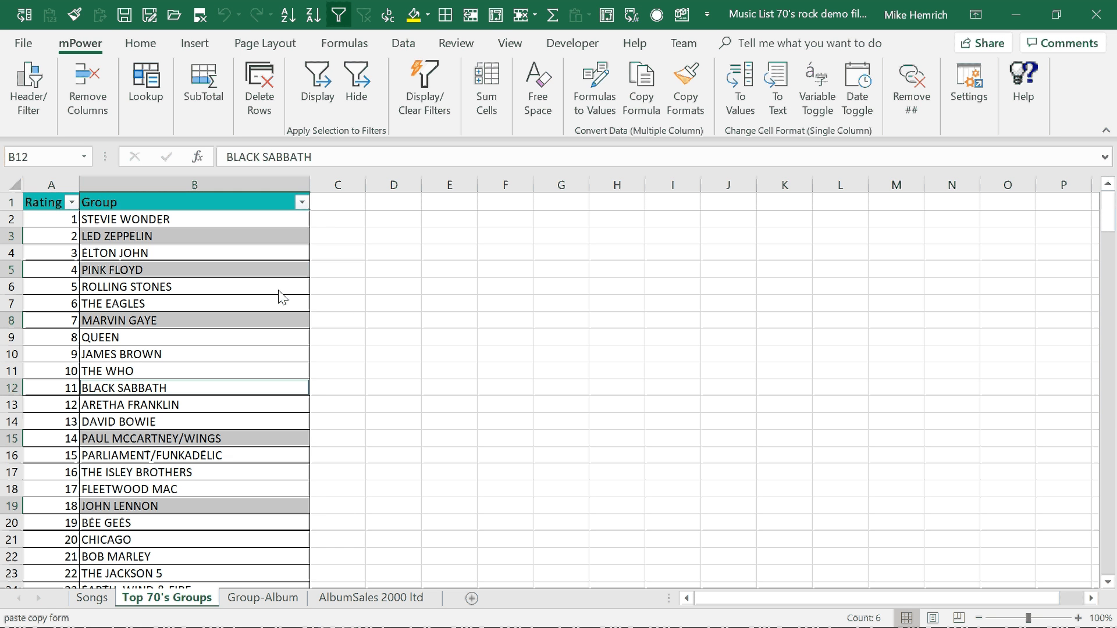
pyautogui.click(318, 81)
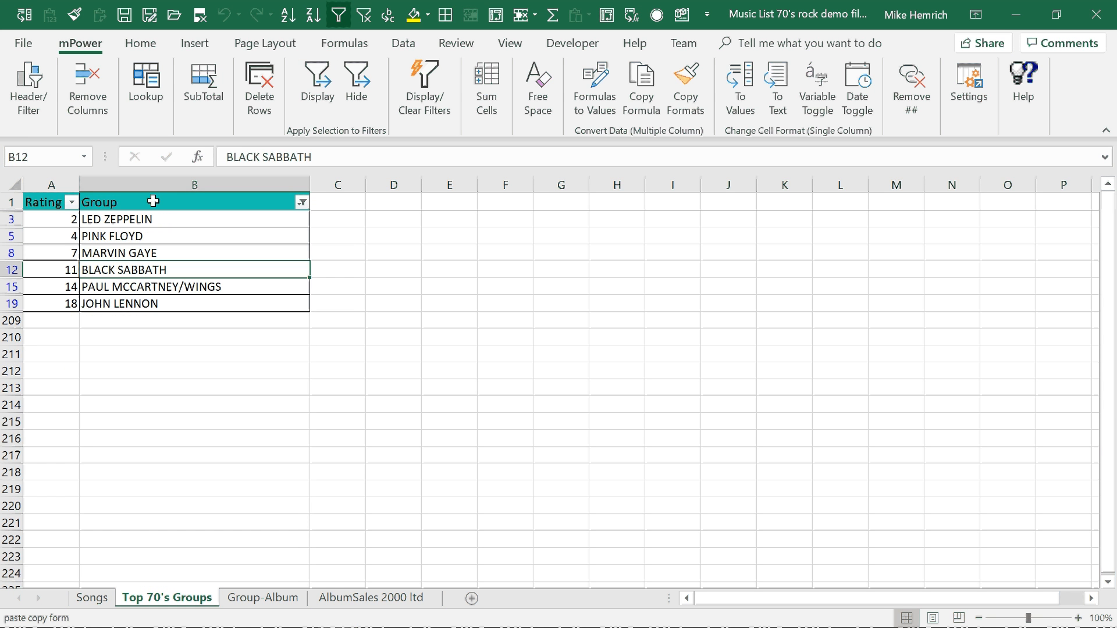
# Copy the filtered Group list with its header and use it to filter the Artist column on the Songs sheet
pyautogui.moveTo(153, 202); pyautogui.dragTo(147, 311)
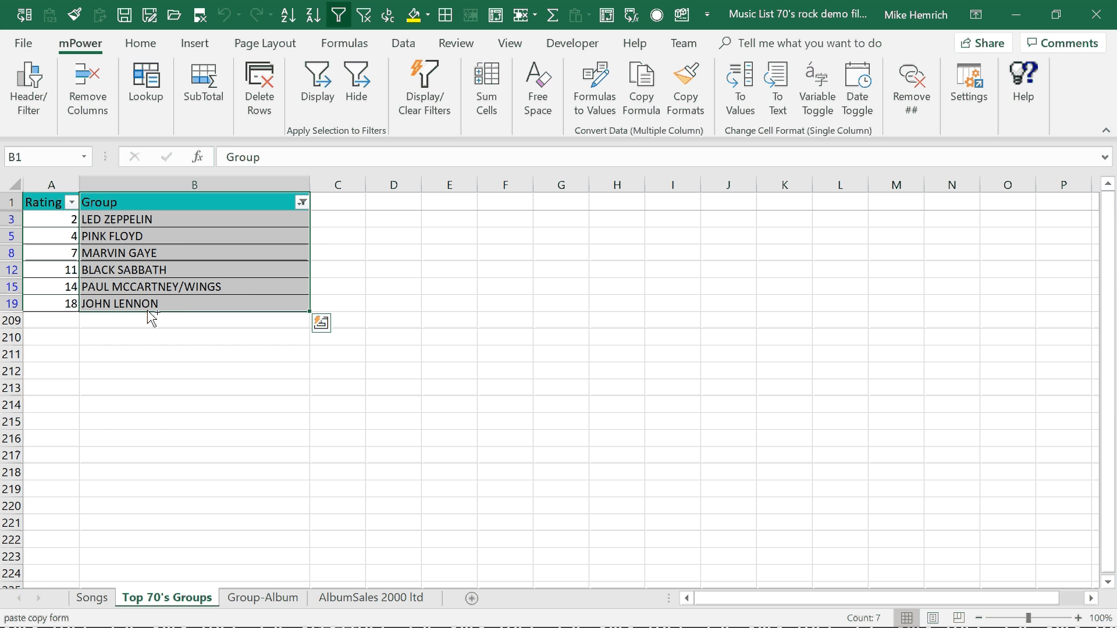
pyautogui.hotkey('ctrl', 'c')
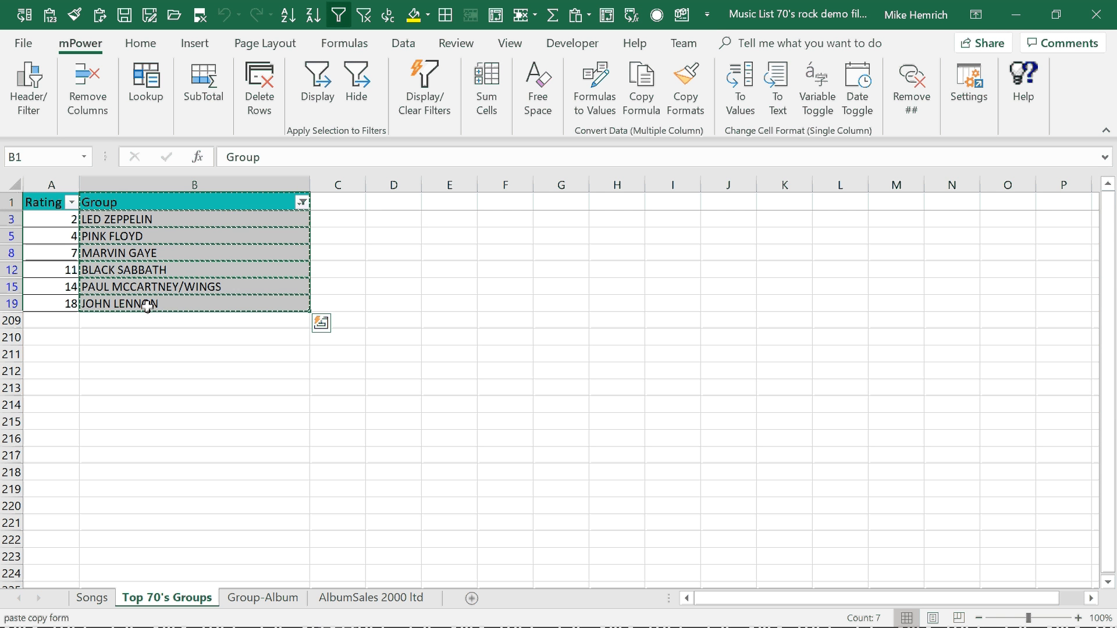
pyautogui.hotkey('ctrl', 'q')
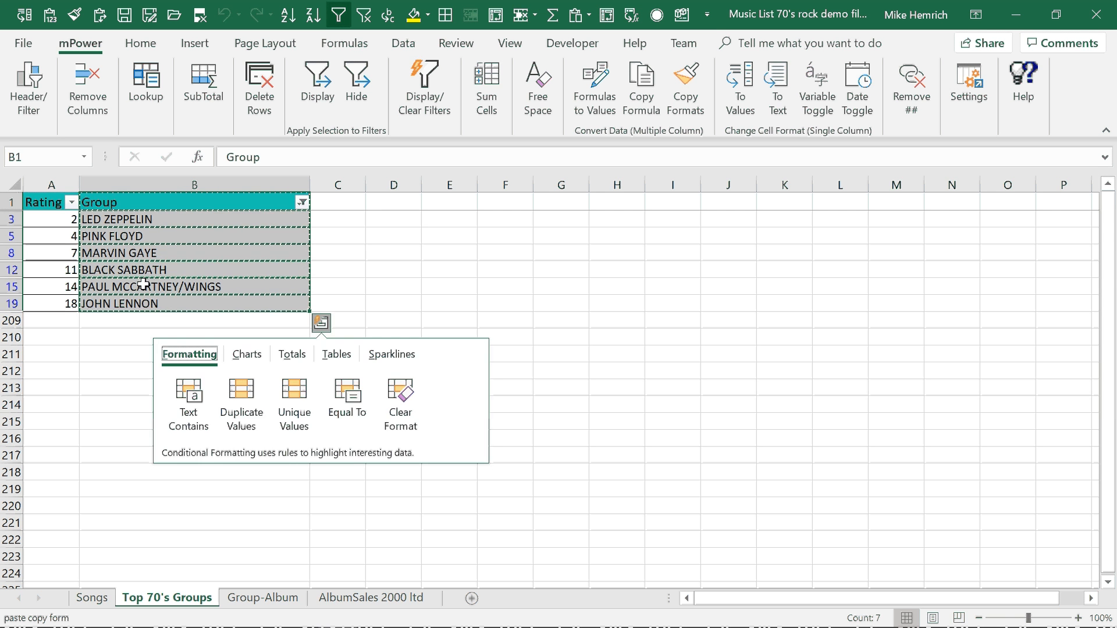
pyautogui.click(92, 599)
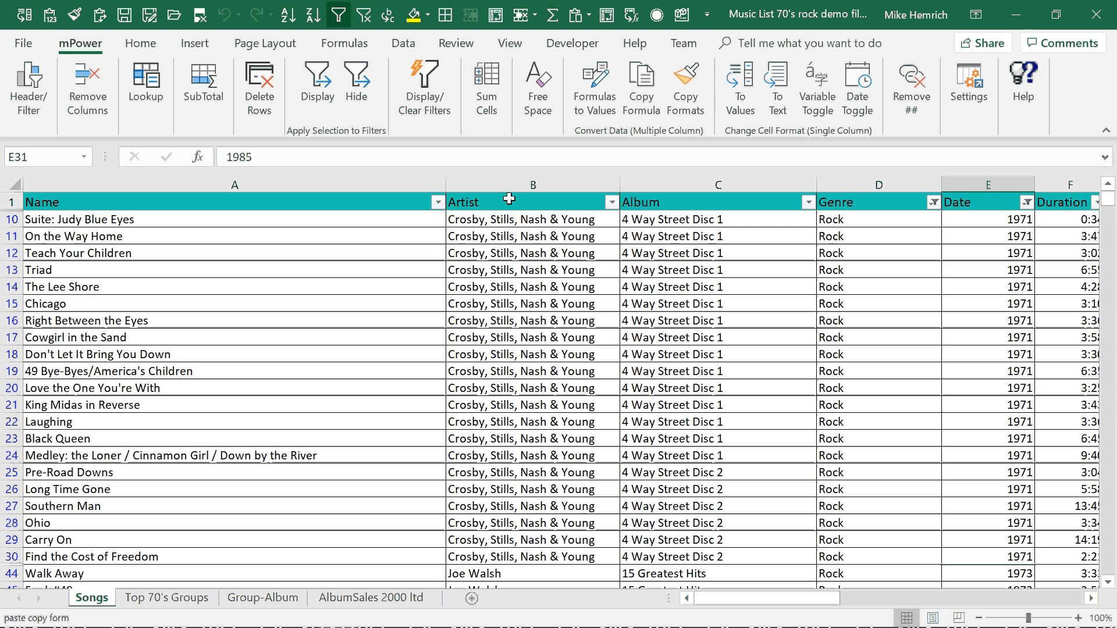
pyautogui.click(509, 181)
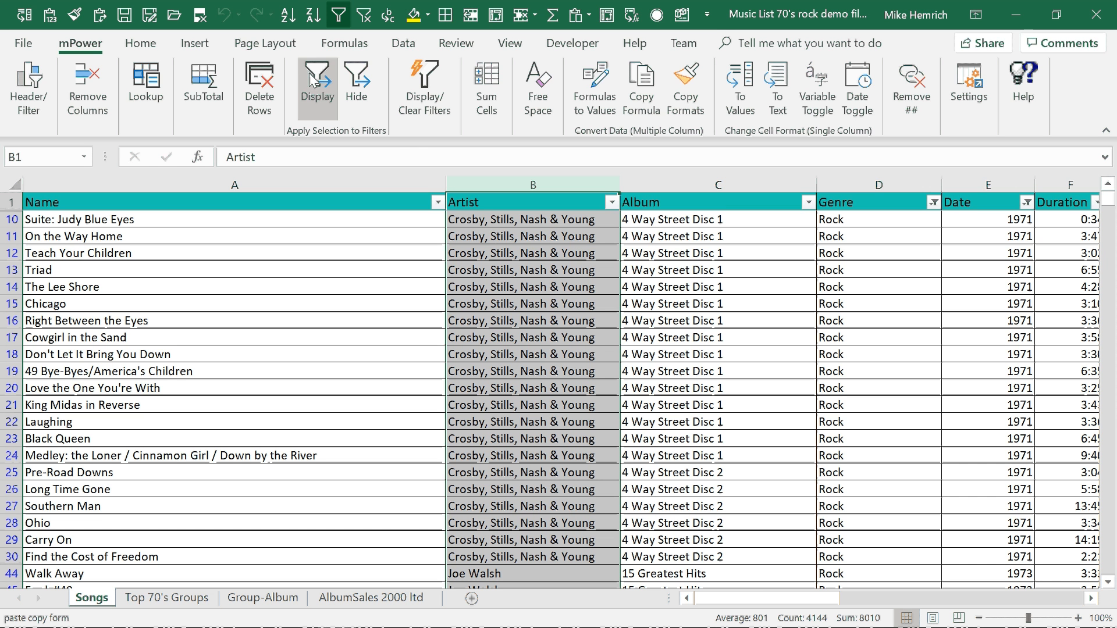
pyautogui.click(317, 84)
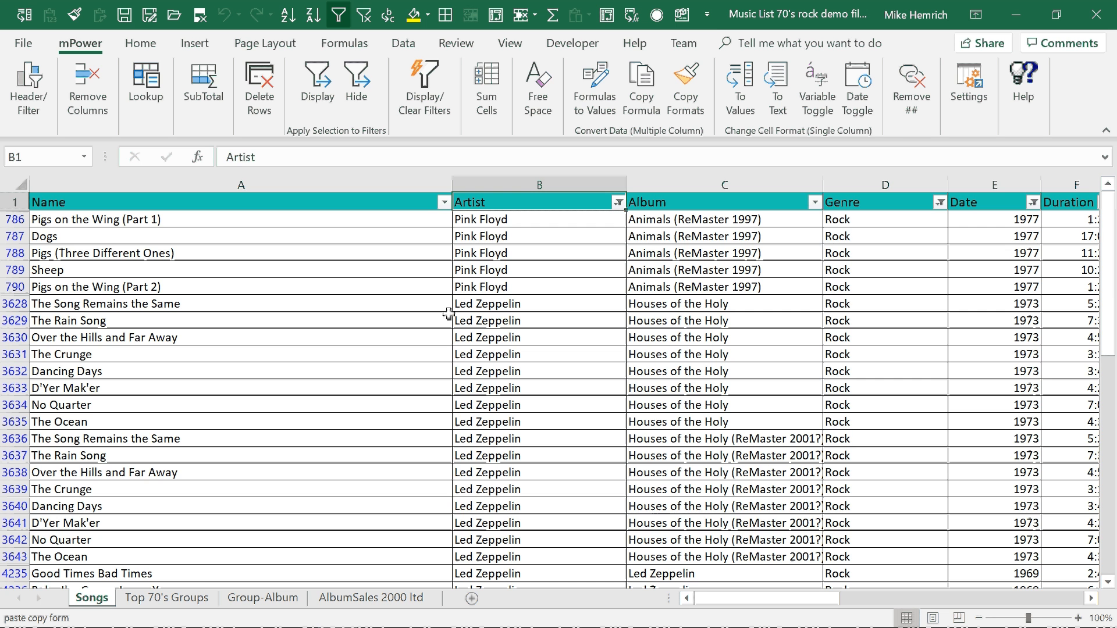
# Check the filtered list on the Top 70's Groups sheet, and clear all filters on the Songs sheet
pyautogui.click(192, 598)
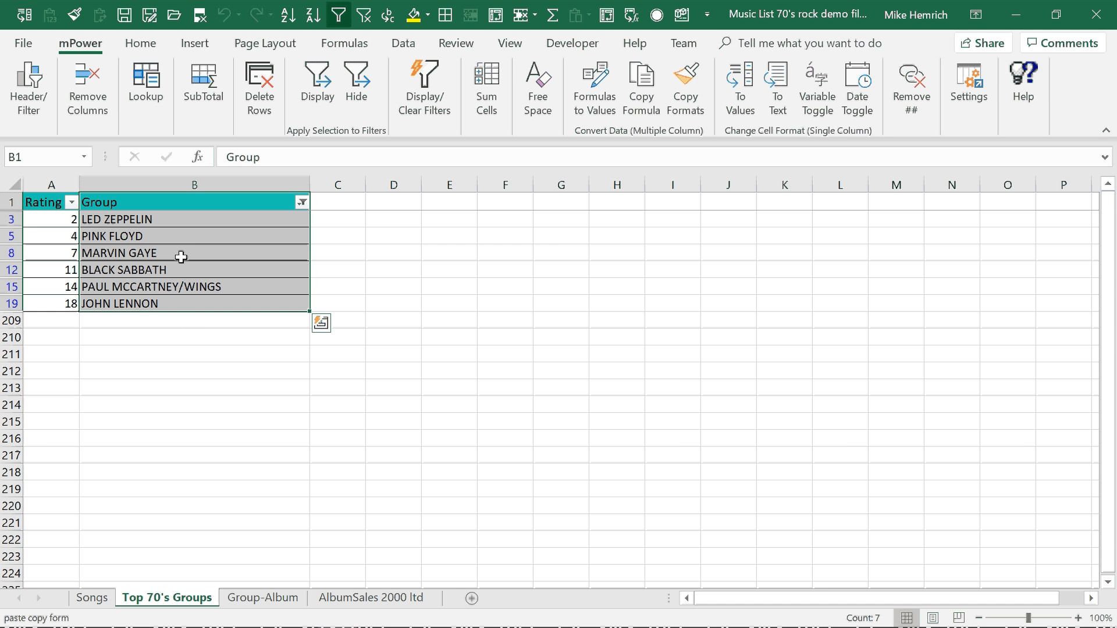
pyautogui.click(93, 598)
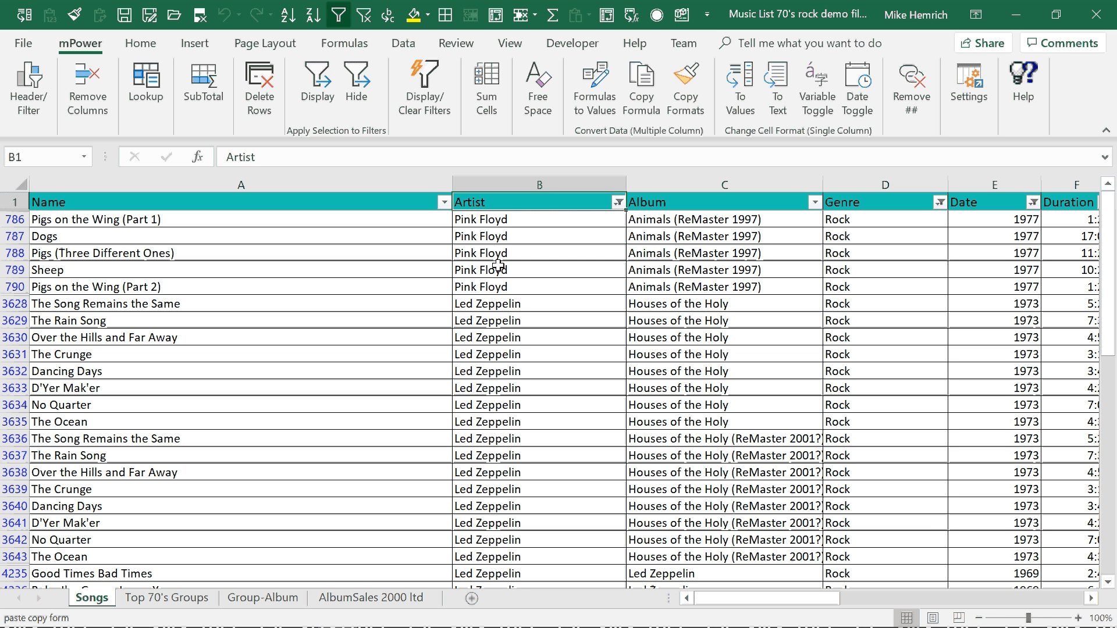
pyautogui.click(363, 16)
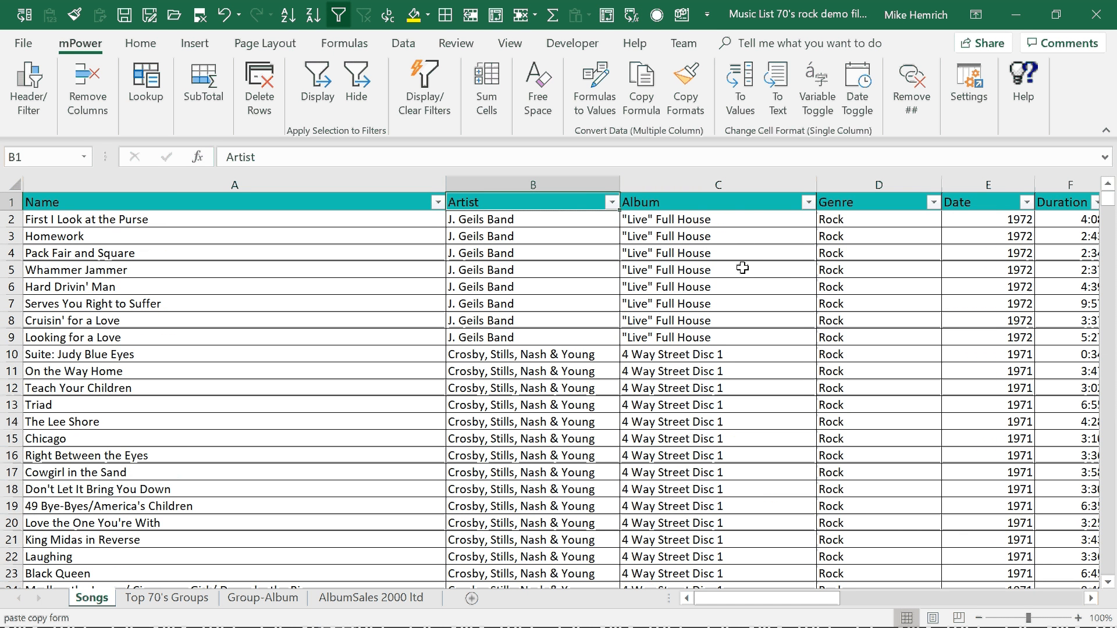
# Filter the Songs sheet to display only songs with a blank Date
pyautogui.click(1112, 470)
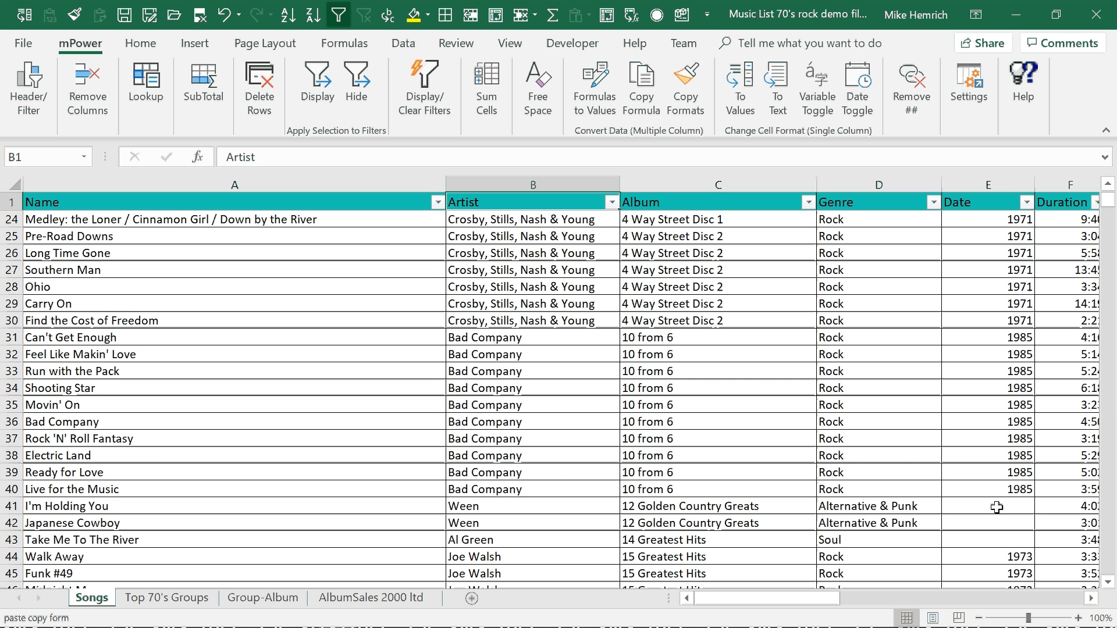
pyautogui.click(1110, 550)
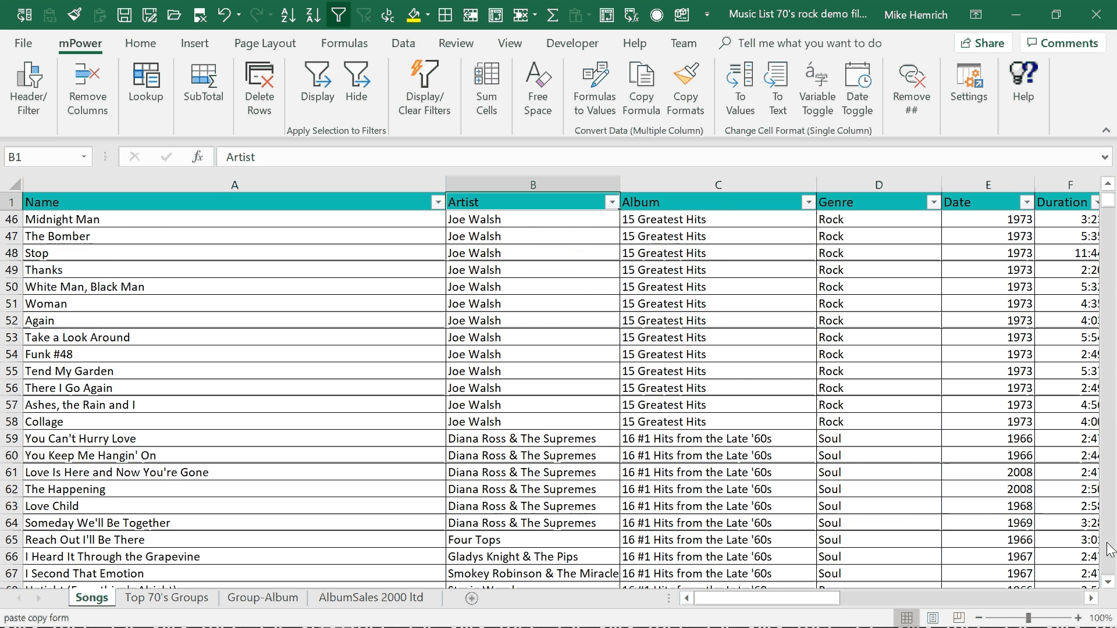
pyautogui.click(1111, 550)
pyautogui.click(1110, 550)
pyautogui.click(1110, 550)
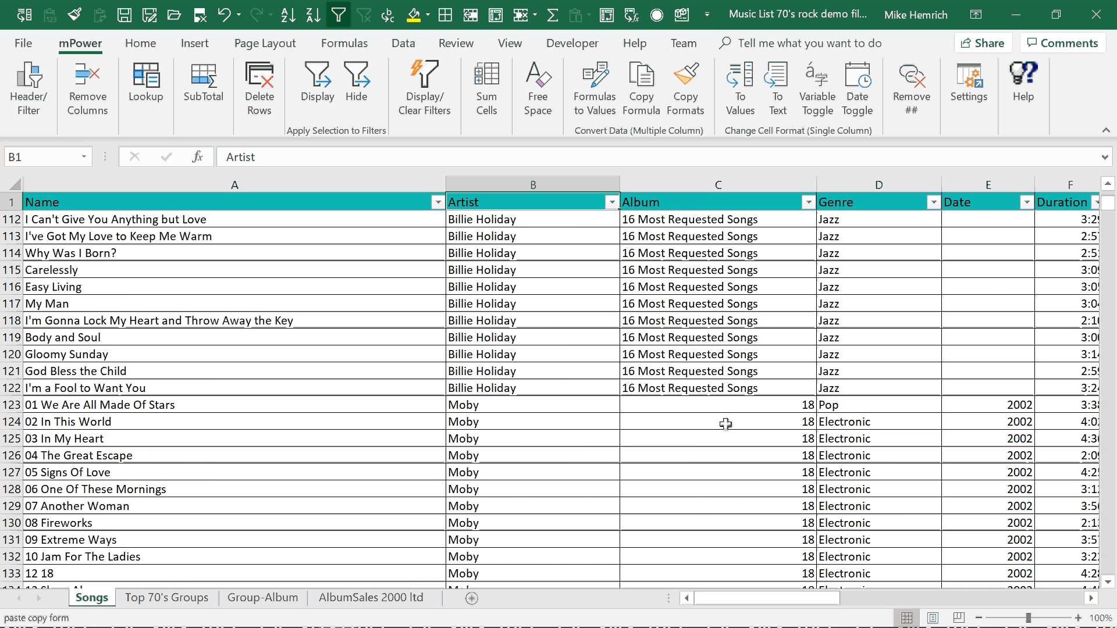
pyautogui.click(982, 244)
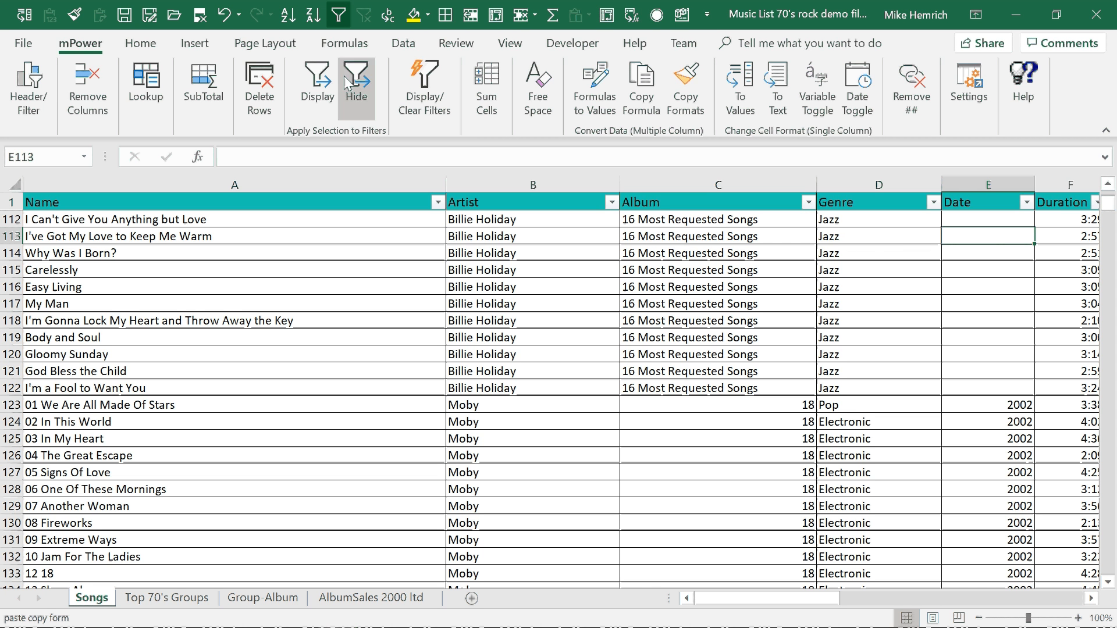
pyautogui.click(322, 81)
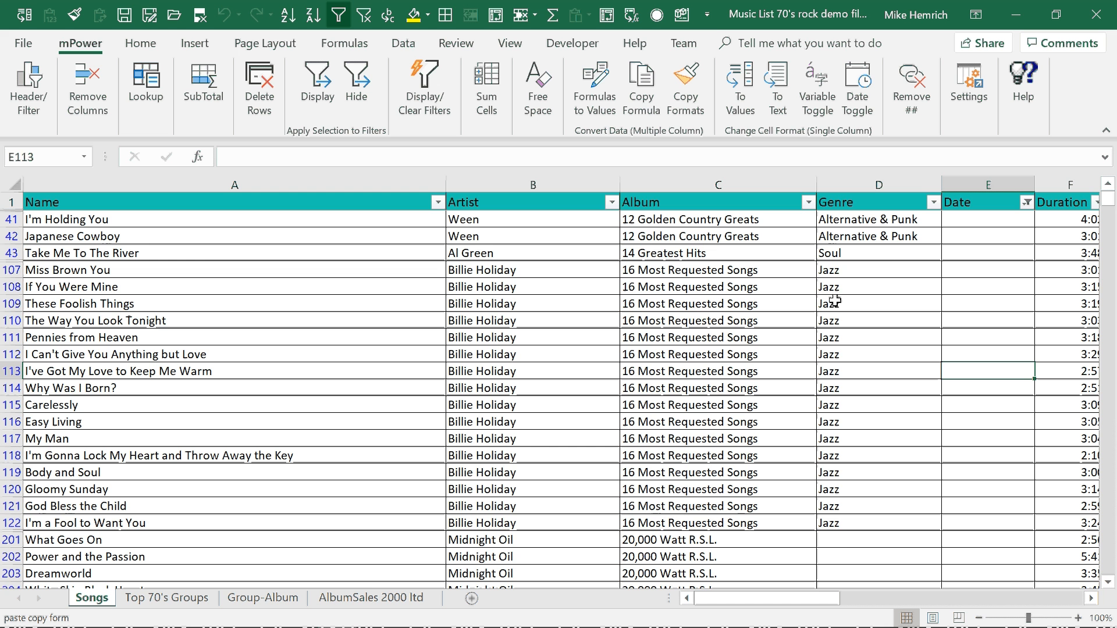
# Hide the songs with a blank Genre from the filtered list and review the Date and Genre columns
pyautogui.click(845, 543)
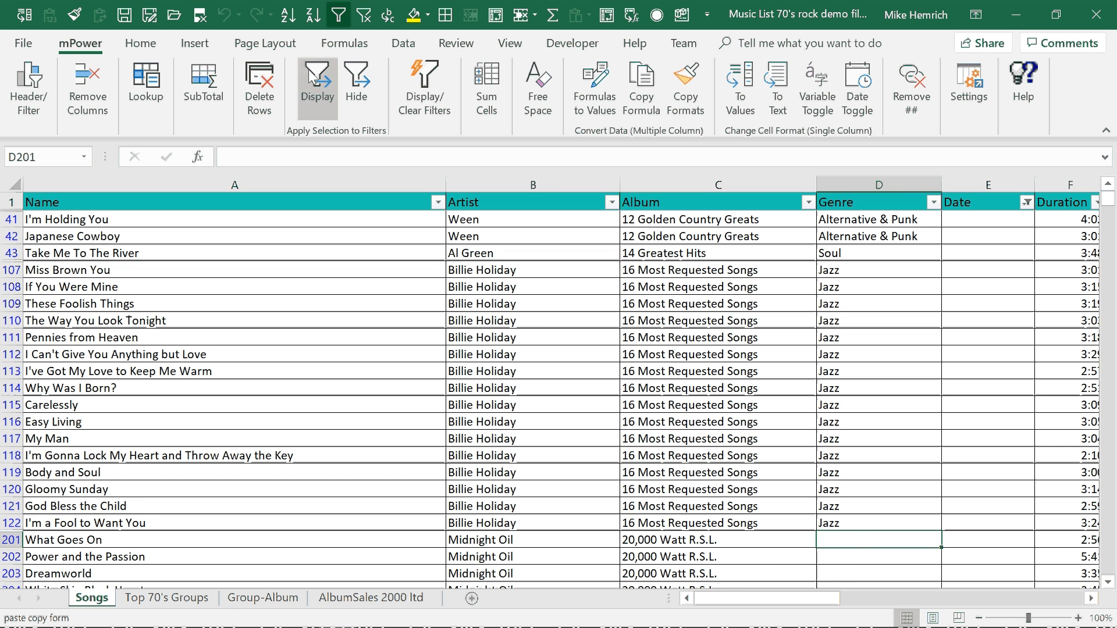
pyautogui.click(354, 79)
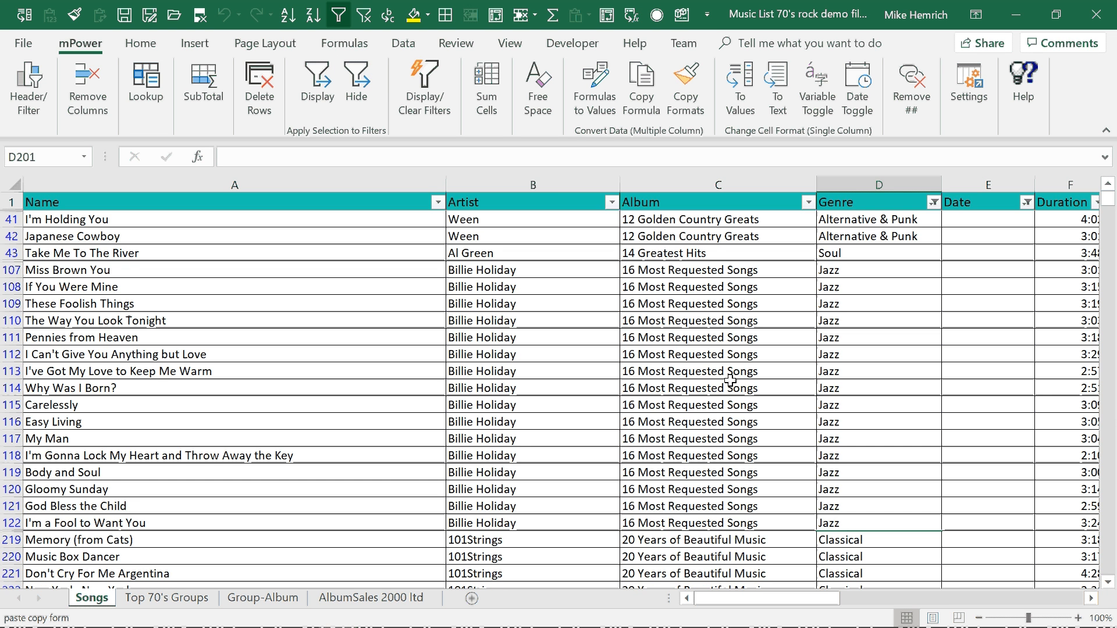
pyautogui.click(968, 179)
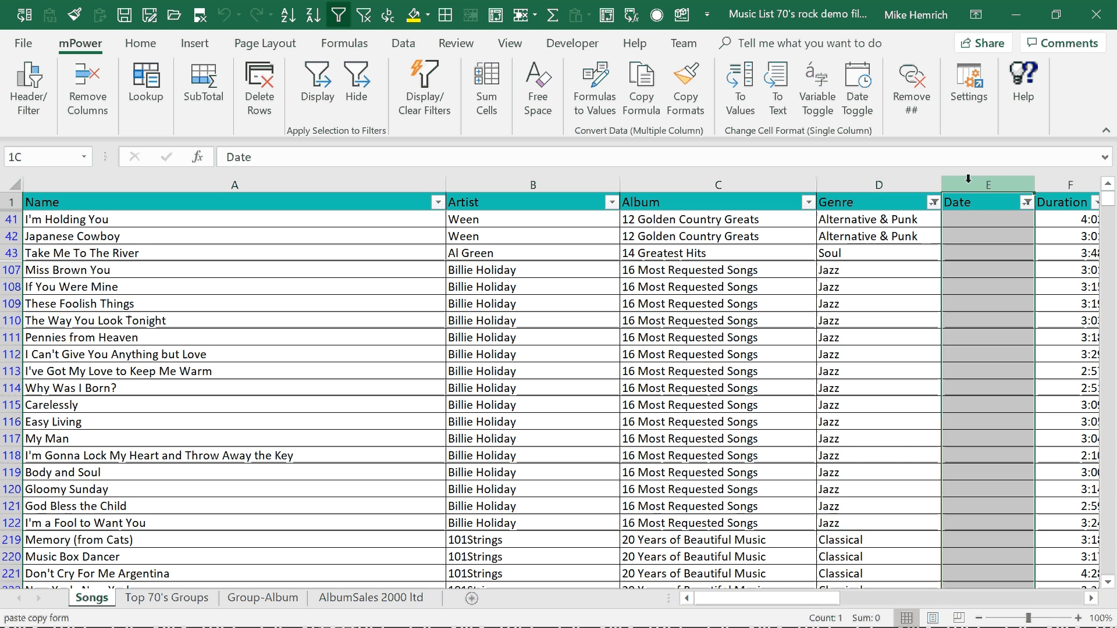
pyautogui.click(842, 175)
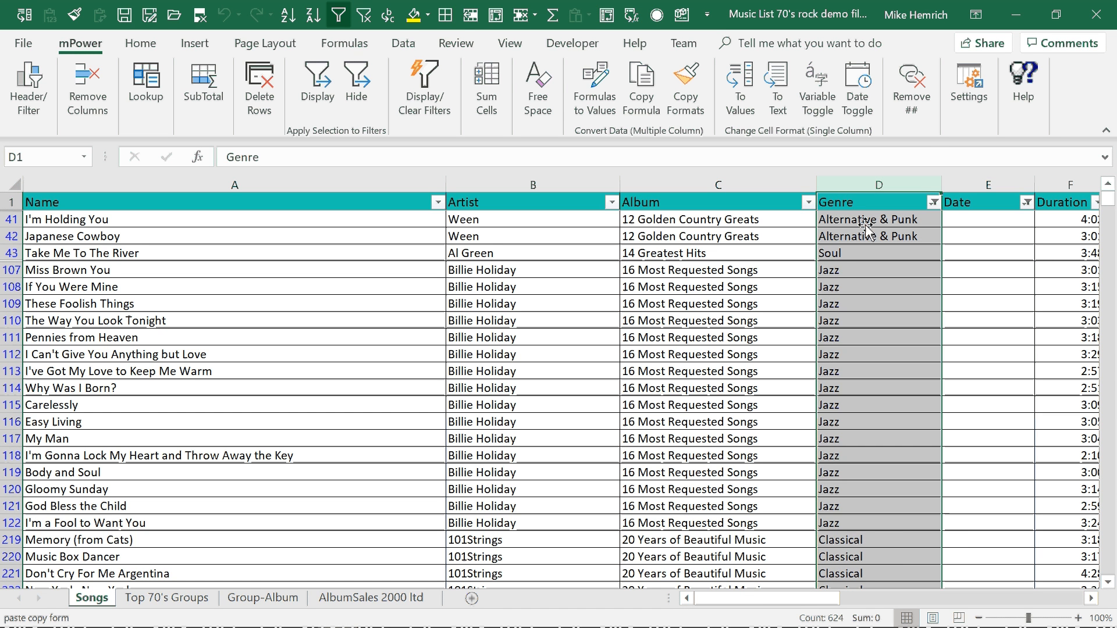
pyautogui.click(844, 270)
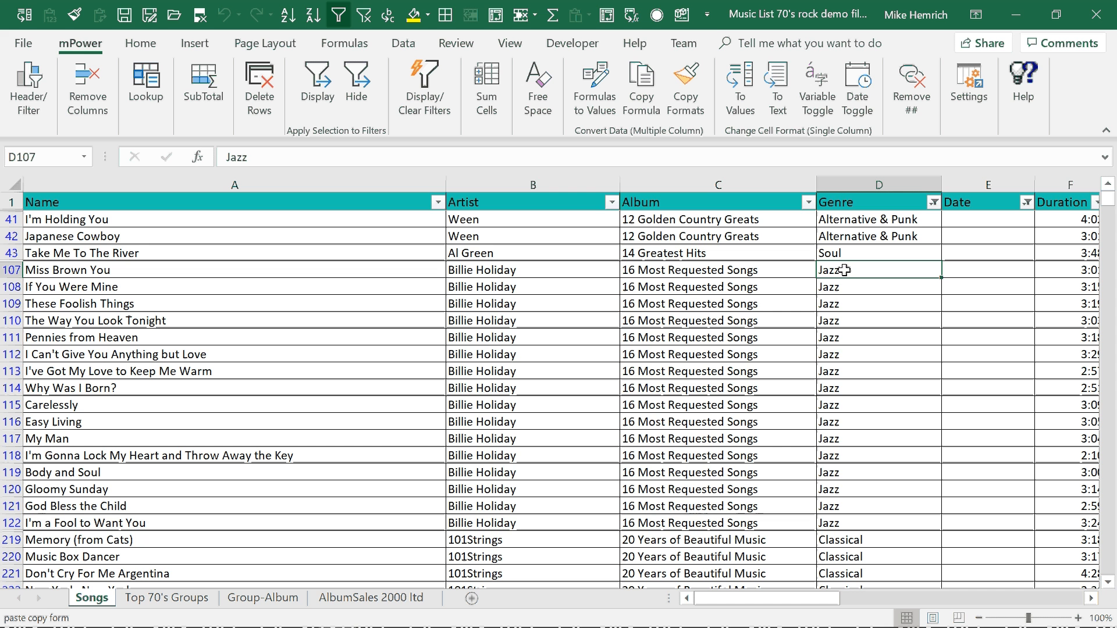